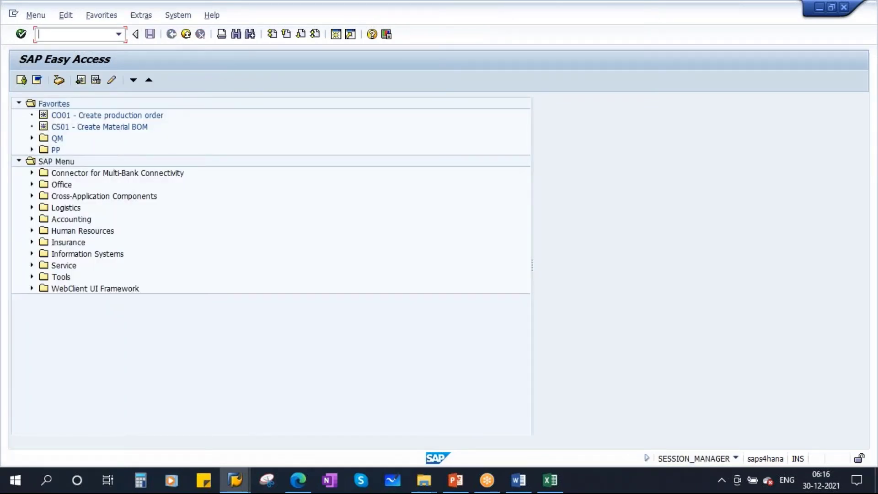
key("Return")
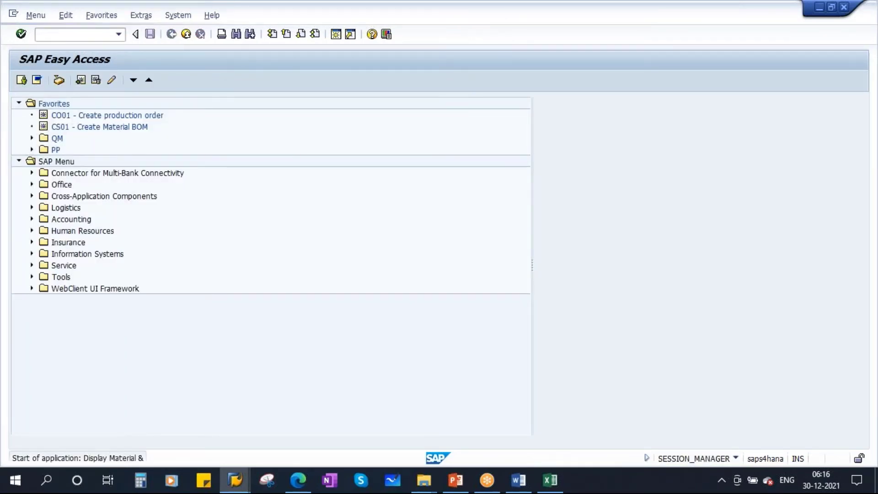
left_click(94, 120)
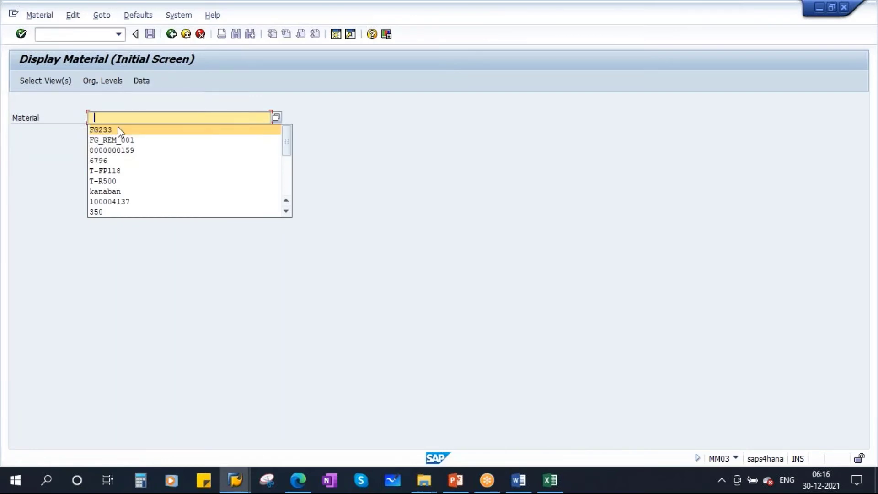
left_click(97, 118)
type("re")
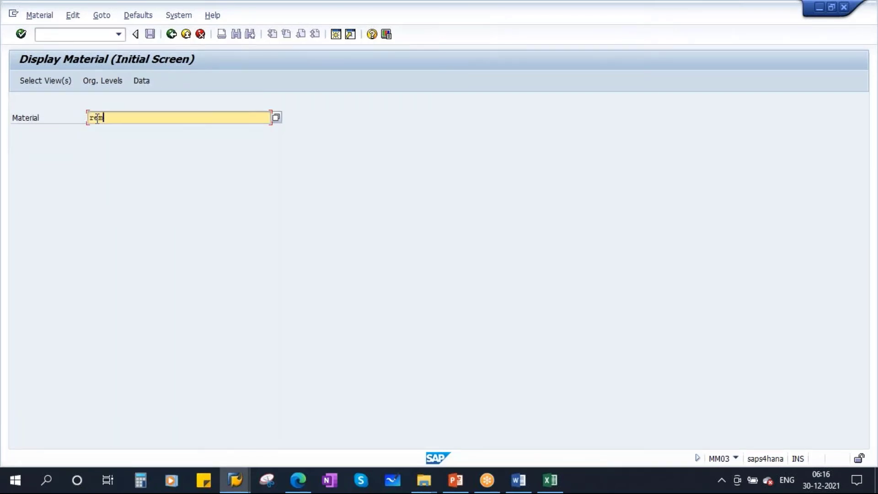
type("m")
key("Return")
key("Return")
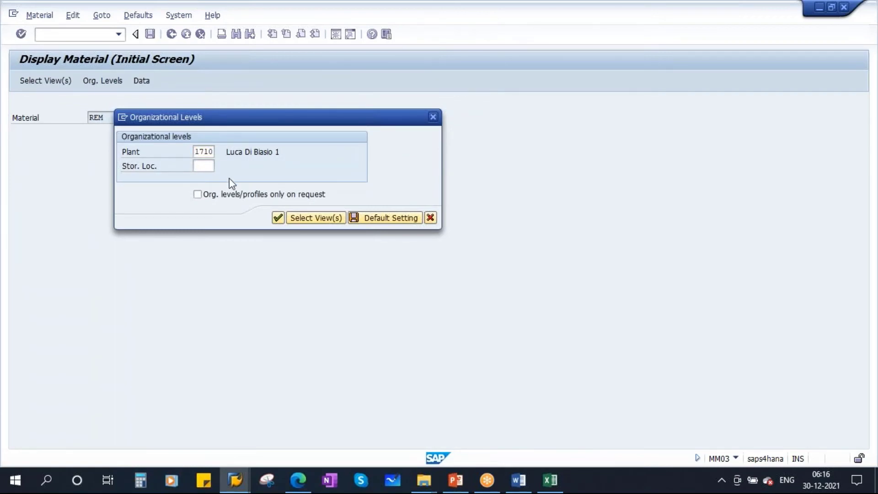
key("F4")
double_click(89, 262)
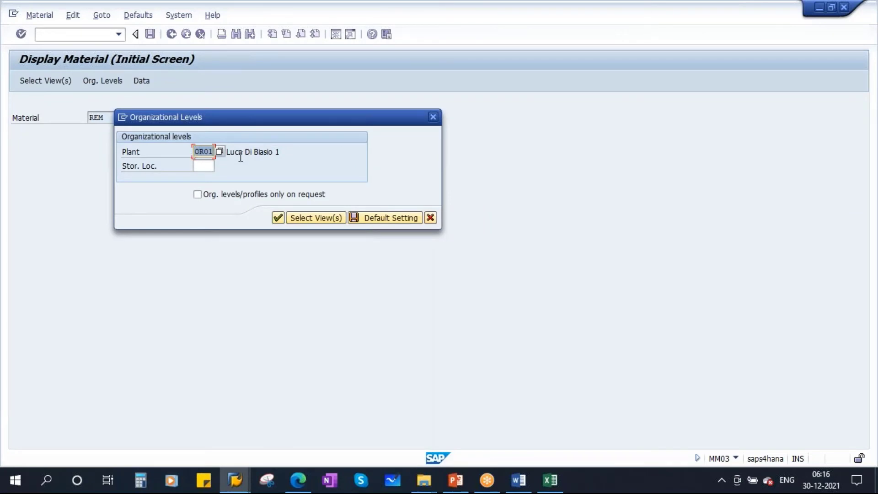
left_click(430, 218)
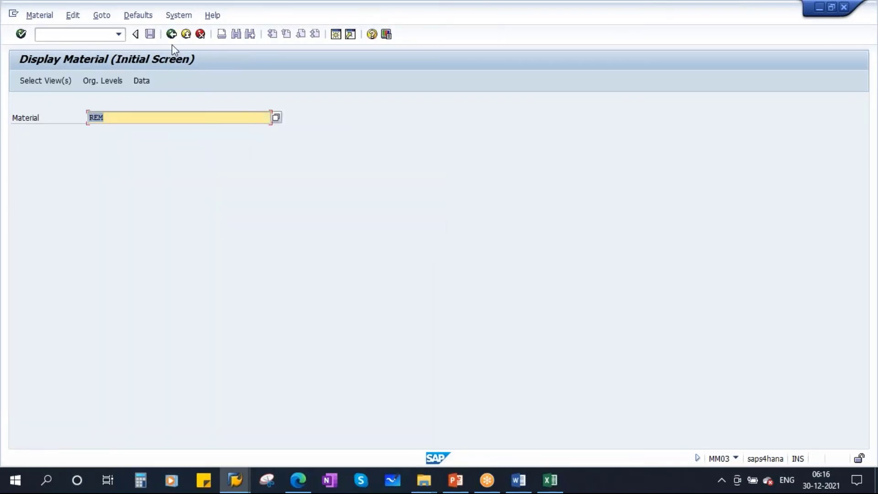
left_click(171, 34)
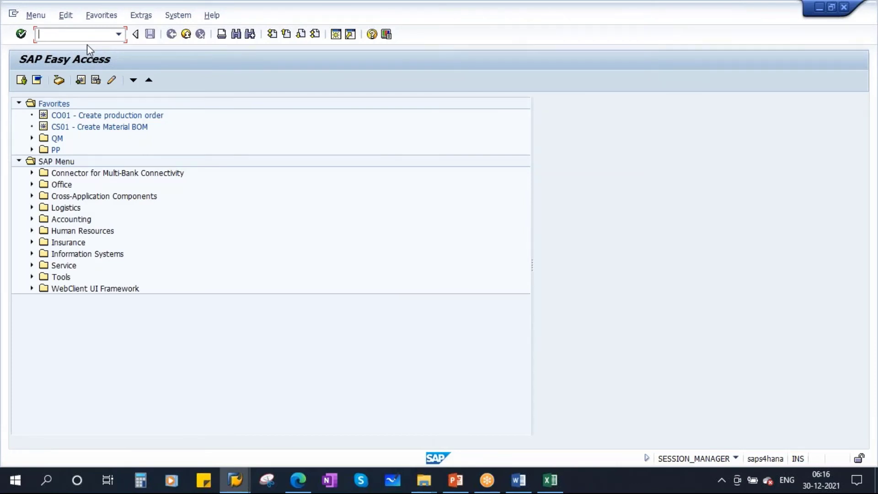
- Start MM01 with industry sector Mechanical engineering and material type FERT Finish Goods
type("mm01")
key("Return")
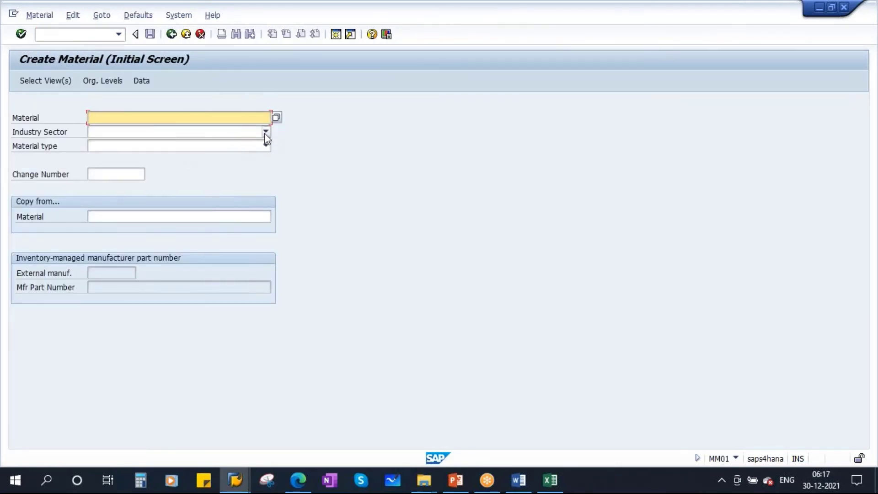
left_click(265, 133)
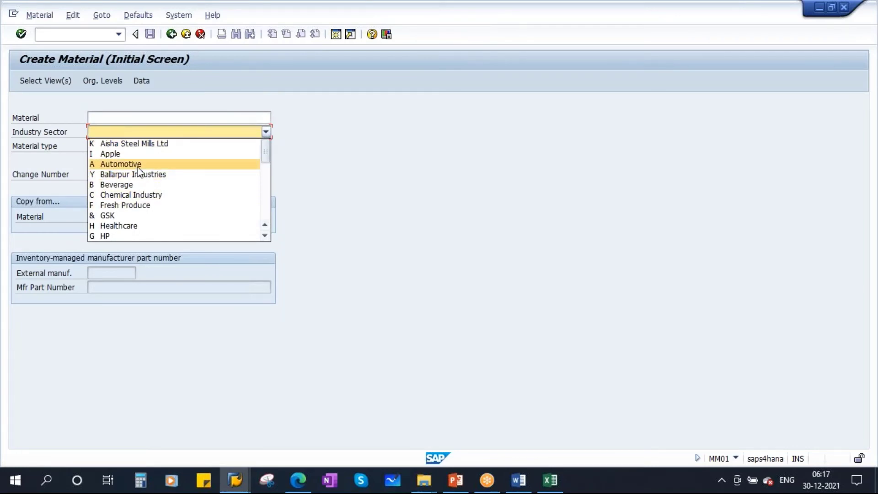
scroll(139, 183, "down", 3)
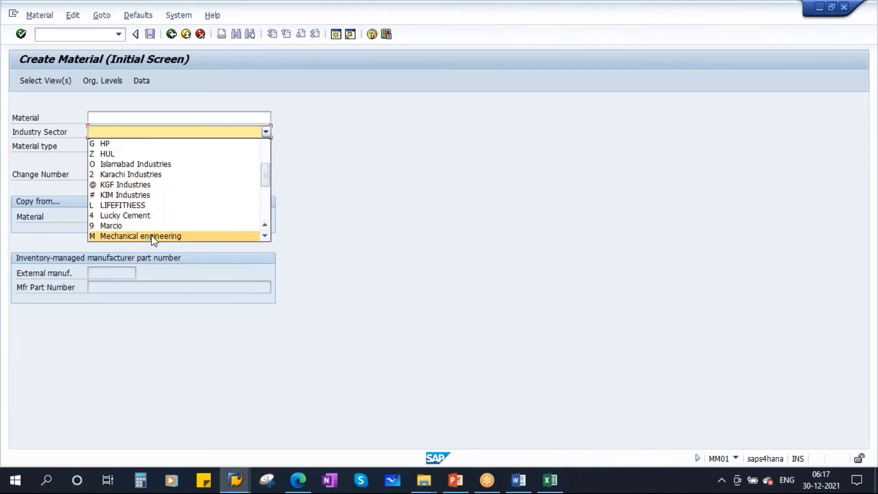
left_click(152, 236)
left_click(265, 147)
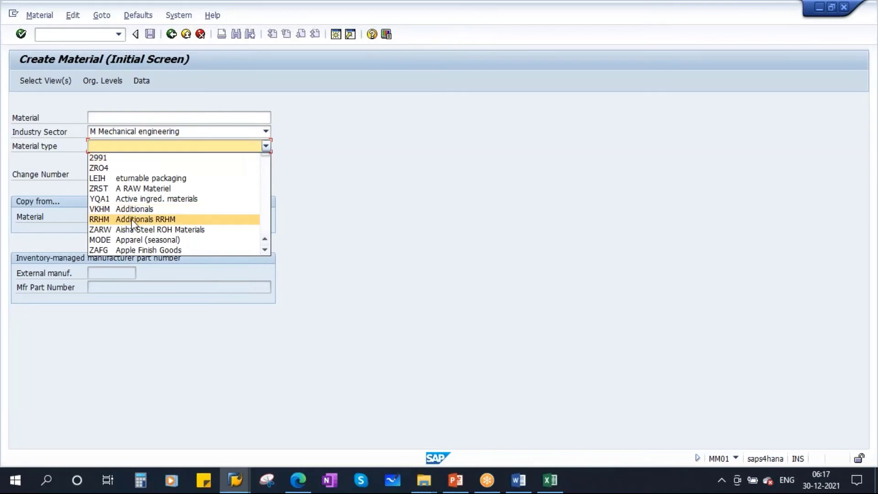
scroll(132, 223, "down", 10)
left_click(165, 251)
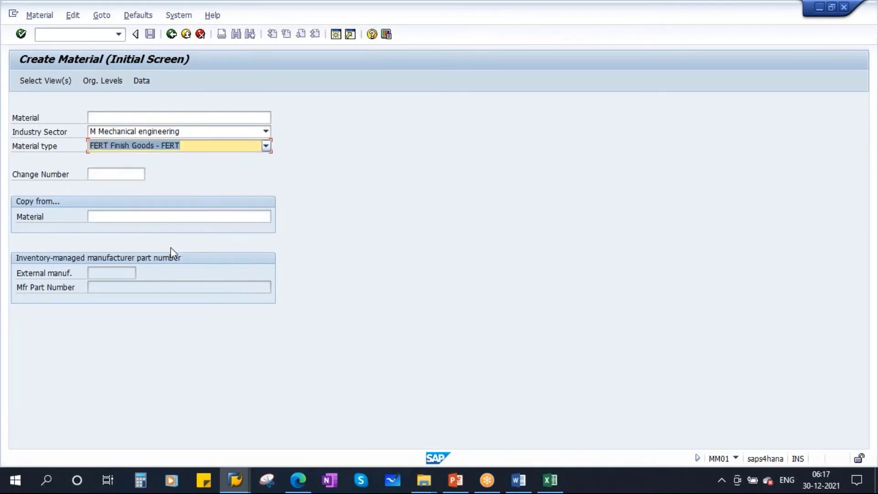
- Enter REM as the Copy from material
left_click(102, 220)
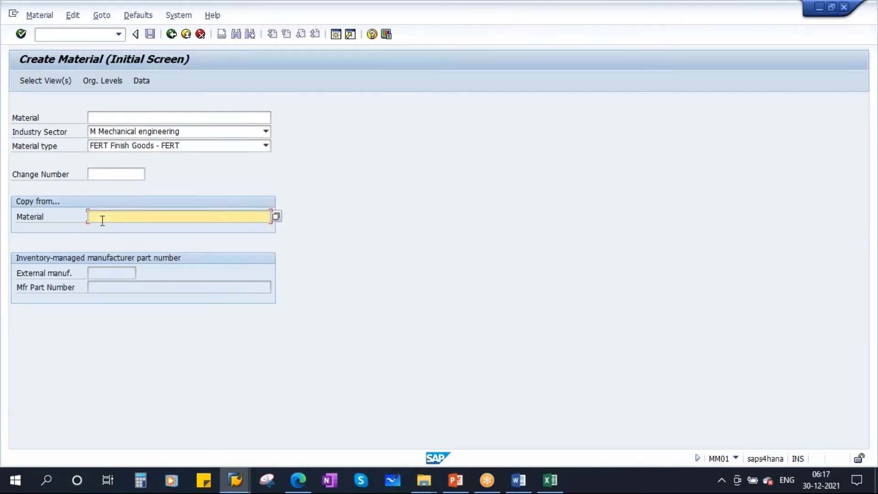
key("Caps_Lock")
type("REM")
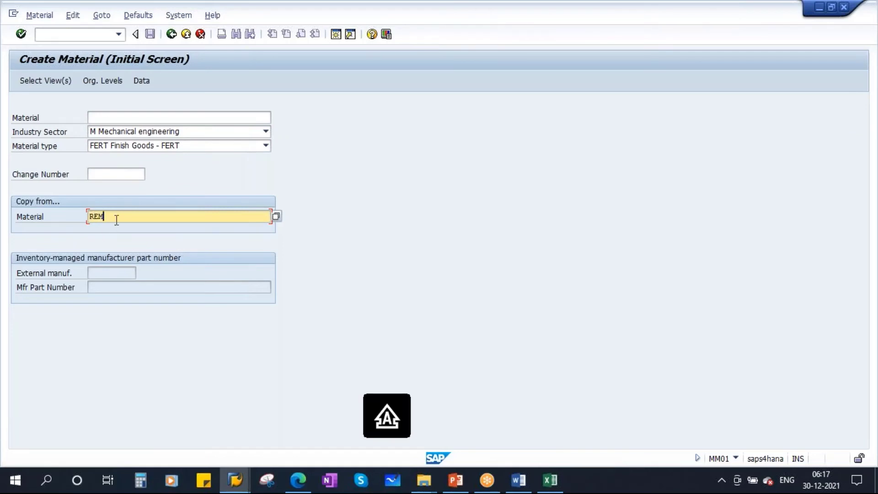
left_click_drag(116, 220, 52, 224)
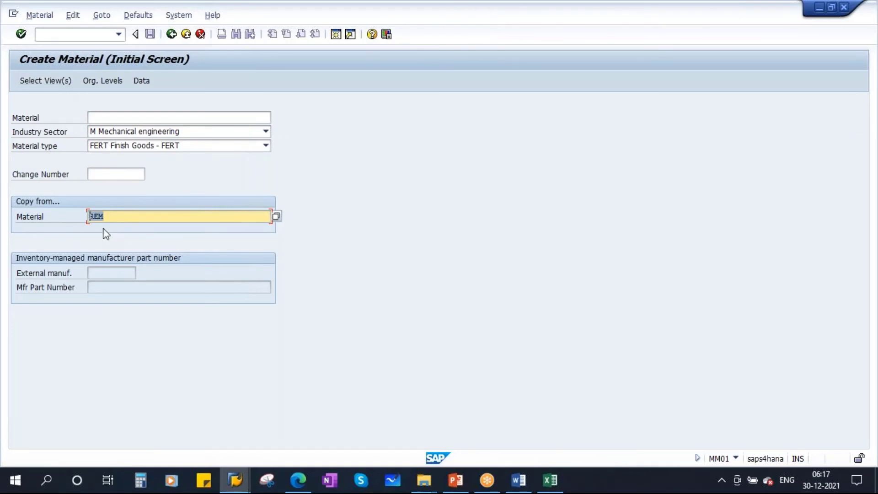
left_click_drag(114, 216, 52, 224)
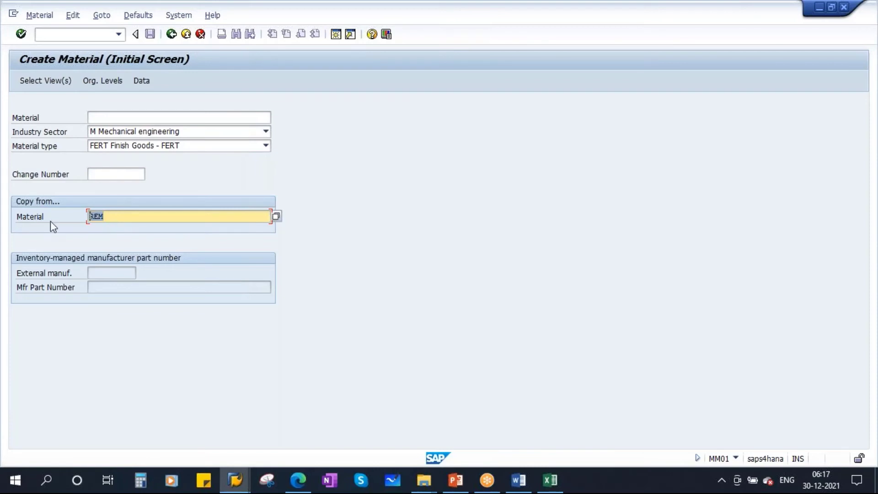
- Select Basic Data 1-2, MRP 1-3, Work Scheduling, Plant Data/Storage 1-2 and Quality Management views
left_click(45, 79)
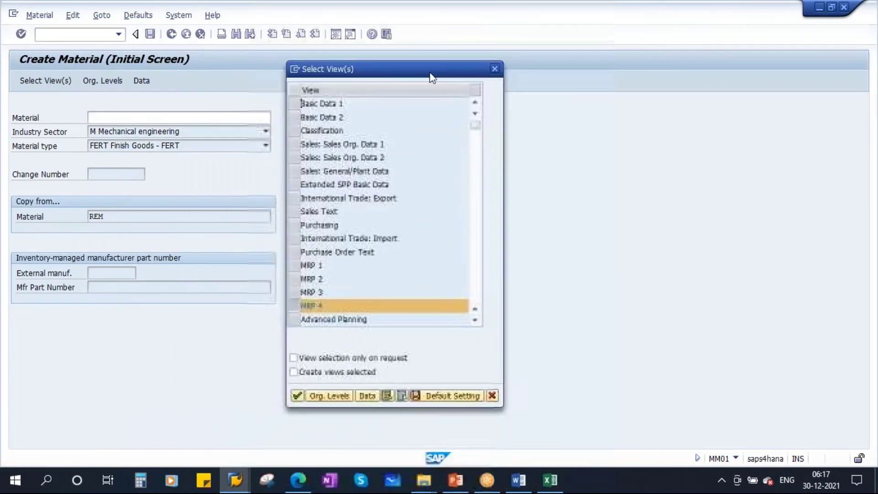
left_click(295, 103)
left_click(299, 117)
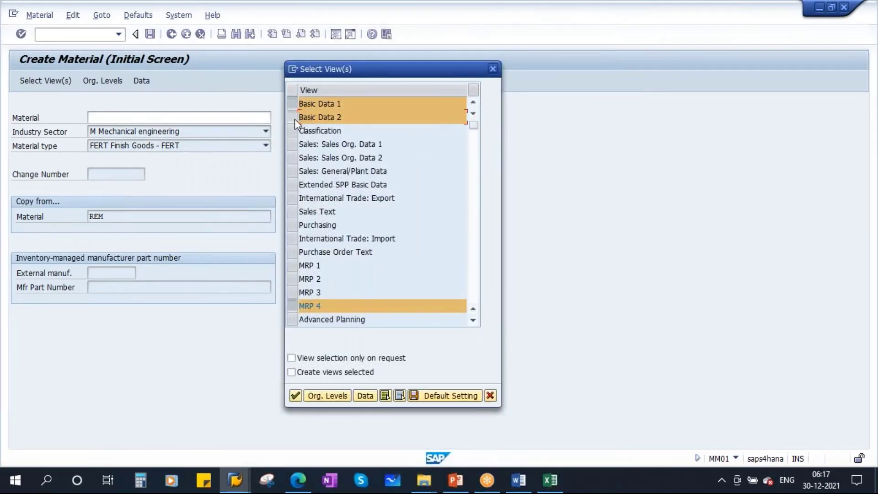
left_click(292, 267)
left_click(293, 277)
left_click(294, 289)
scroll(349, 276, "down", 2)
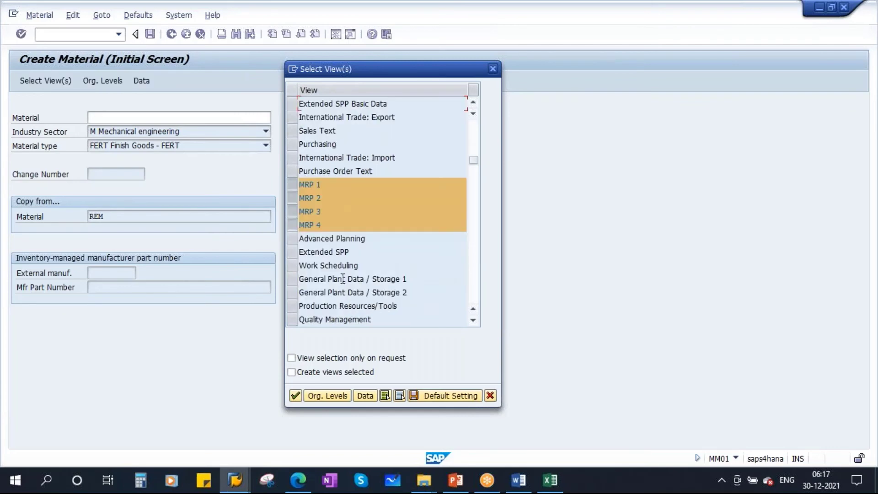
left_click(291, 266)
left_click(291, 279)
left_click(292, 293)
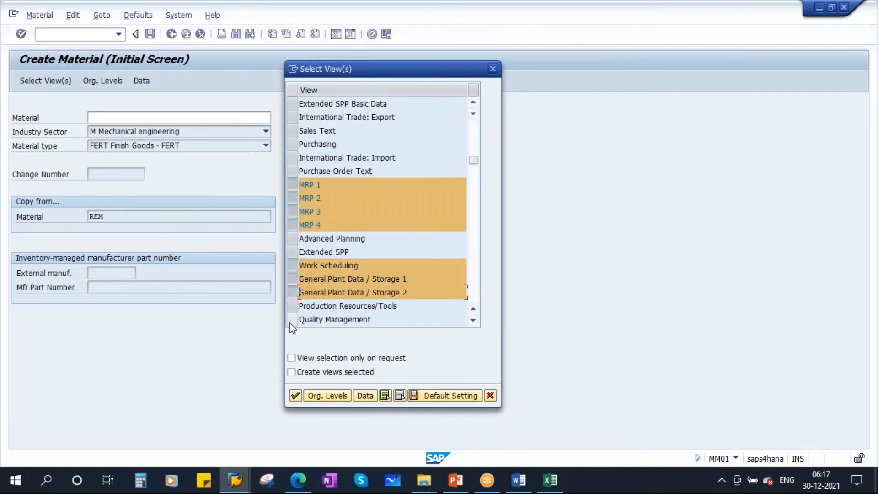
left_click(291, 319)
- Add the Accounting 1-2 and Costing 1-2 views
scroll(297, 302, "down", 2)
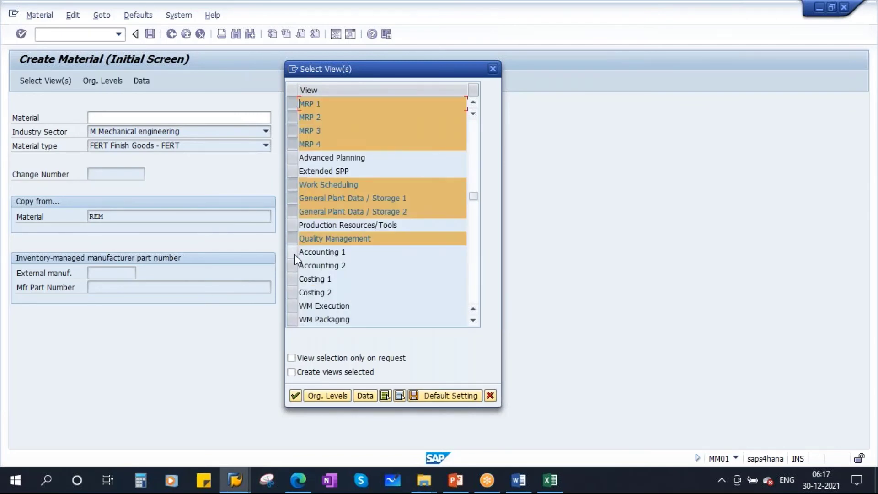
left_click(295, 254)
left_click(293, 266)
left_click(293, 278)
left_click(291, 293)
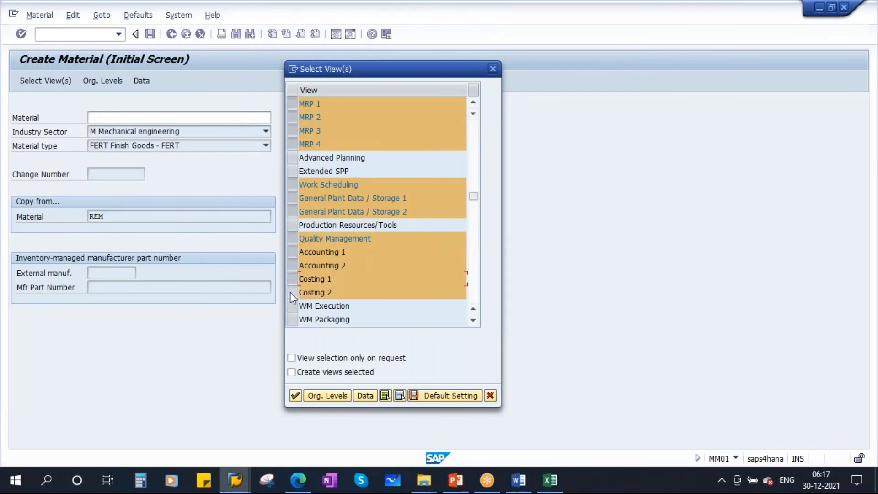
- Set Plant OR01 and Copy-from Plant OR01 in the organizational levels and confirm
left_click(323, 395)
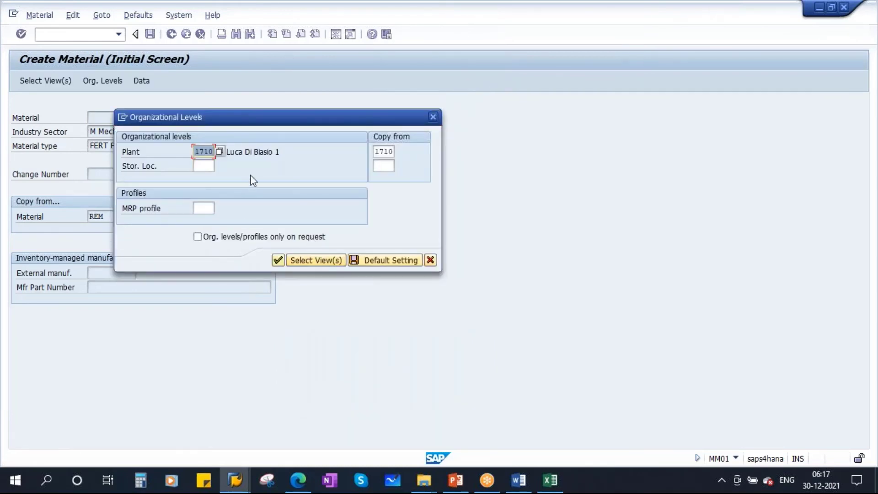
left_click(387, 153)
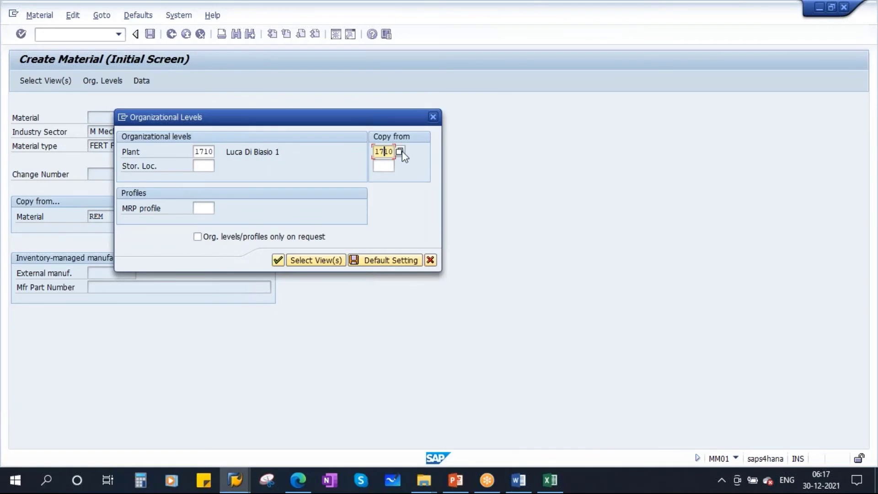
left_click(399, 151)
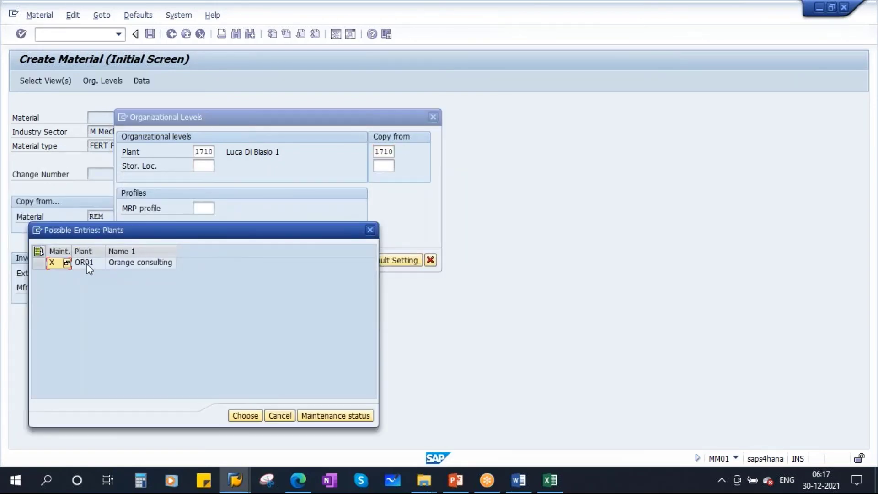
double_click(87, 263)
double_click(198, 154)
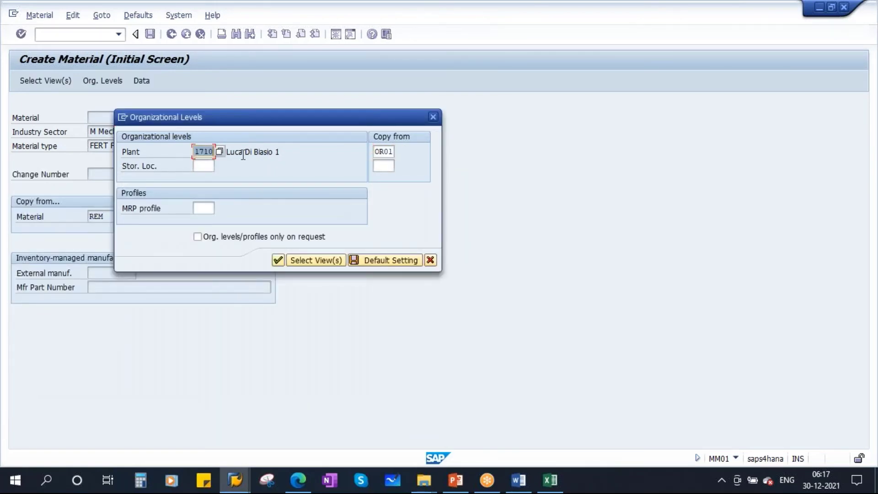
type("OR01")
left_click_drag(300, 121, 368, 172)
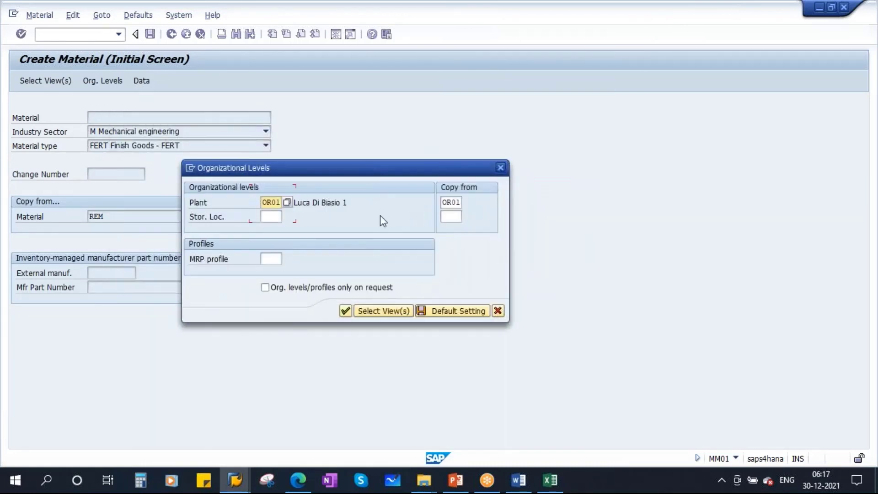
left_click(346, 310)
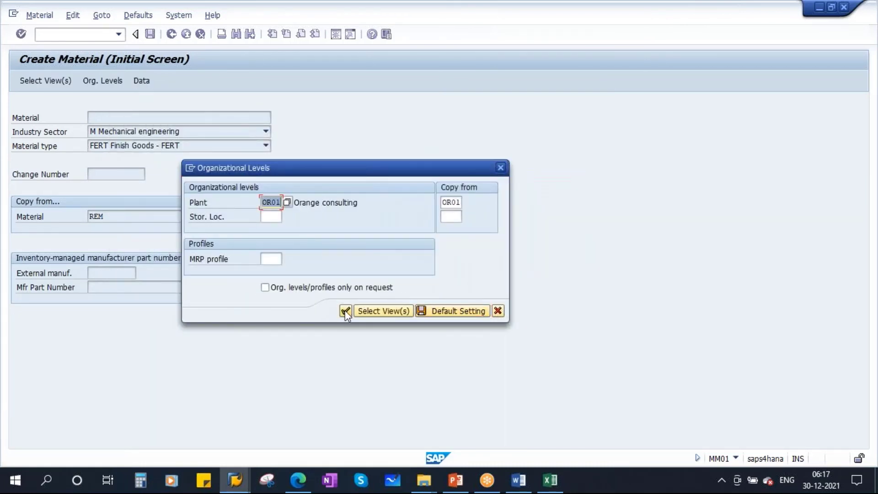
left_click(346, 311)
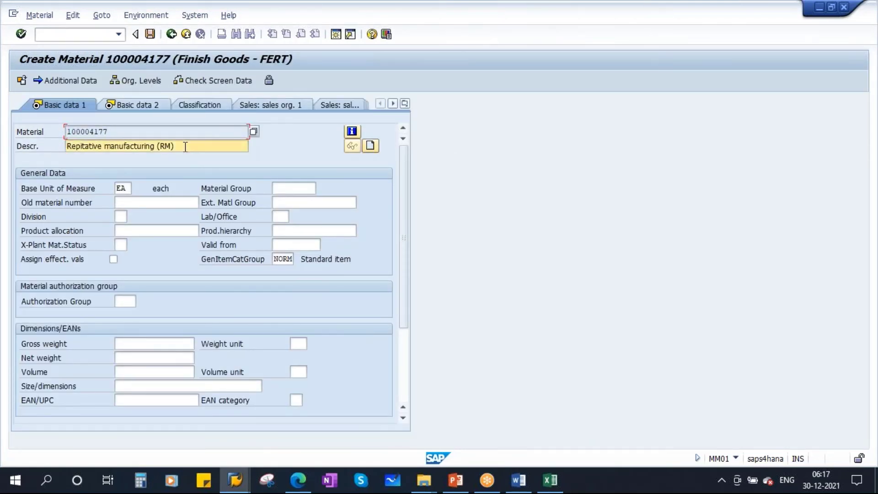
- Change the description to FG_REM_ plus the author's name and go to Basic data 2
key("BackSpace")
key("BackSpace")
key("BackSpace")
key("BackSpace")
key("BackSpace")
key("BackSpace")
key("BackSpace")
key("BackSpace")
key("BackSpace")
key("BackSpace")
key("BackSpace")
key("BackSpace")
key("BackSpace")
key("BackSpace")
key("BackSpace")
key("BackSpace")
key("BackSpace")
key("BackSpace")
key("BackSpace")
key("BackSpace")
key("BackSpace")
key("BackSpace")
key("BackSpace")
key("BackSpace")
key("BackSpace")
key("BackSpace")
key("BackSpace")
key("BackSpace")
key("BackSpace")
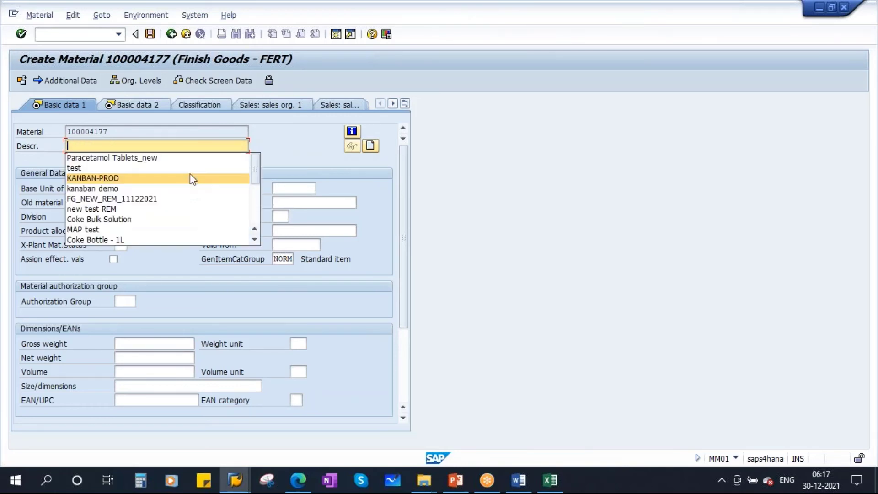
type("FG")
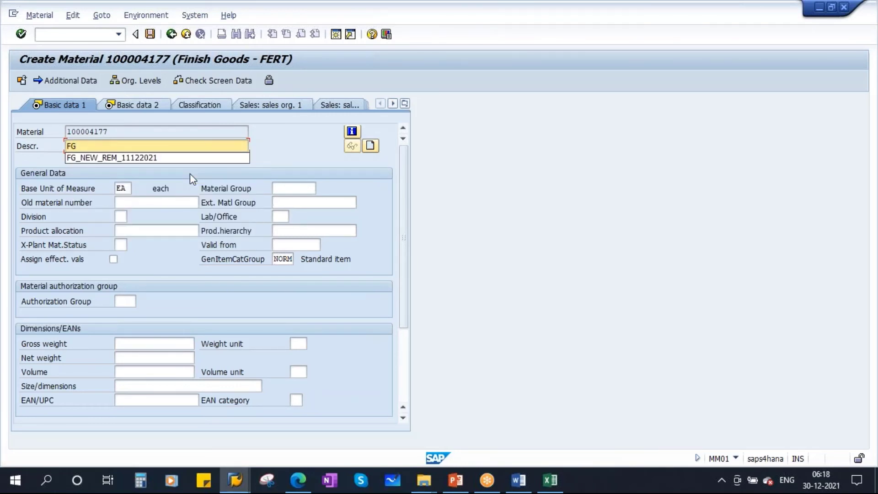
type("_REM")
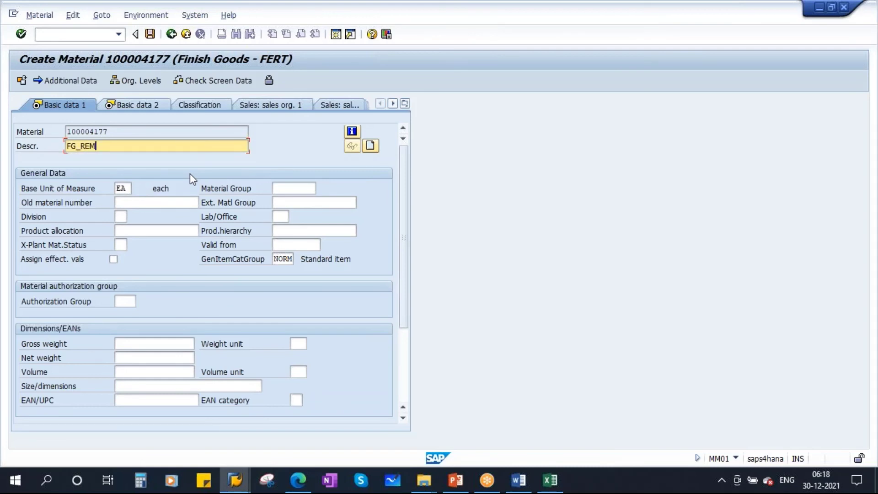
type("_savan")
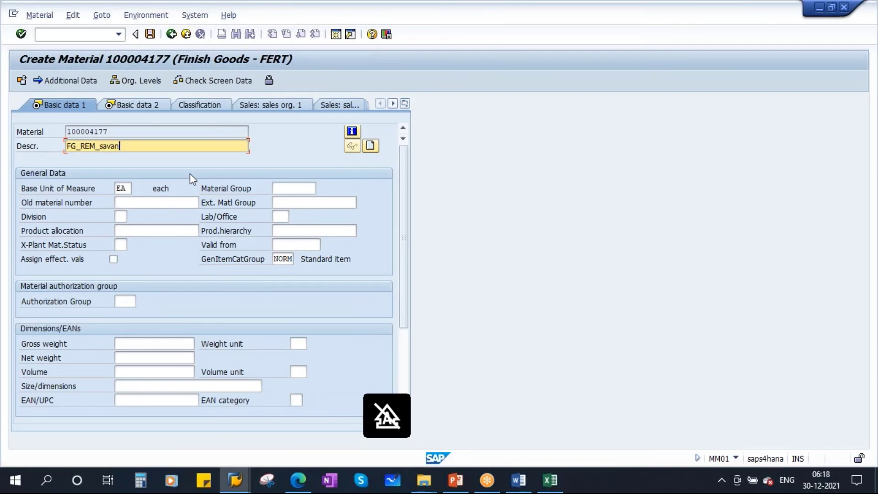
left_click(119, 105)
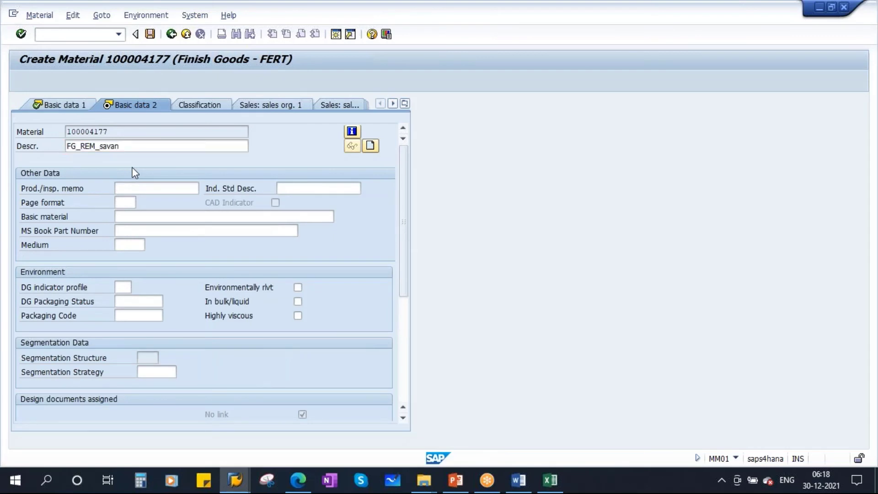
- Advance to MRP 4, showing repetitive manufacturing ticked with REM profile 0001
key("Return")
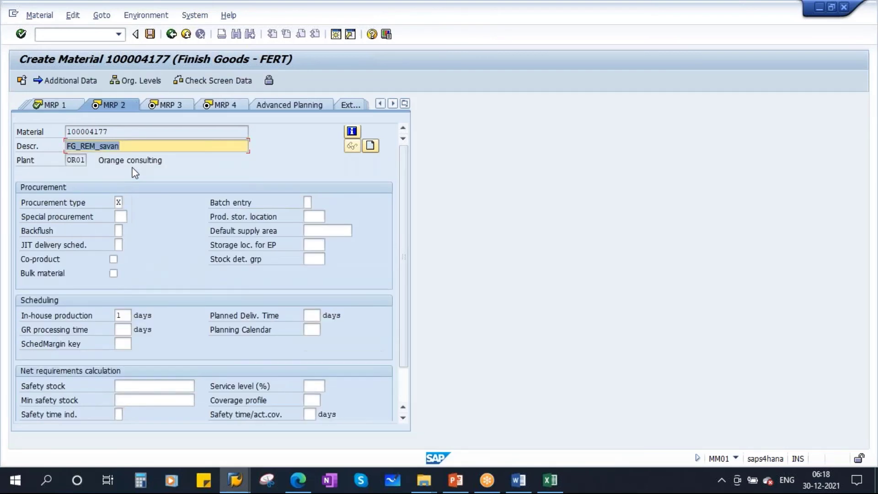
key("Return")
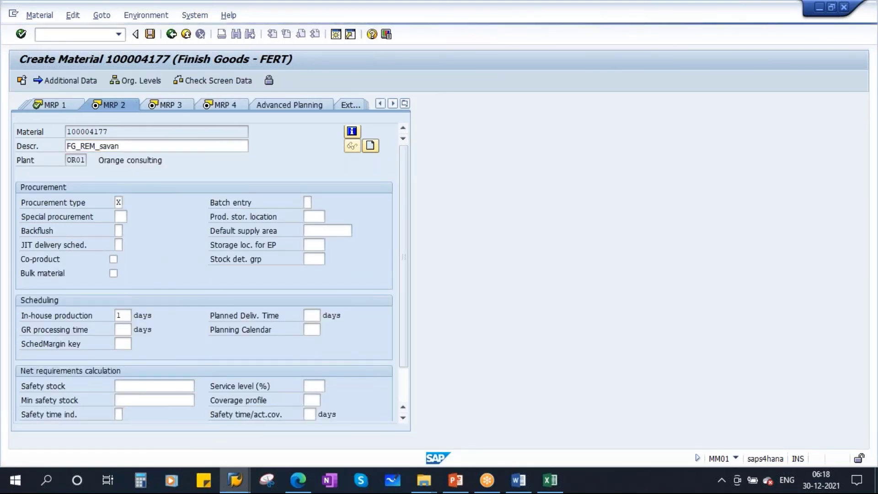
key("Return")
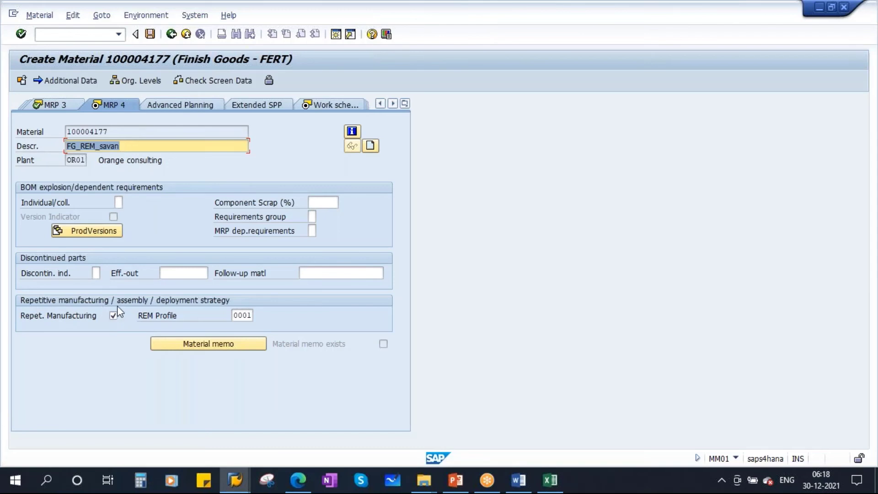
left_click(267, 480)
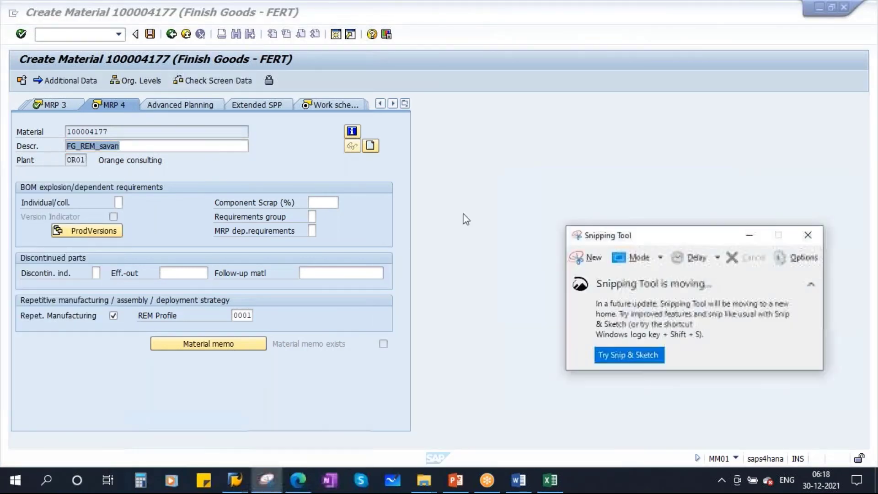
- Capture the MRP 4 screen and mark Repet. Manufacturing and REM Profile 0001 with circles, ticks and underlines
left_click(590, 258)
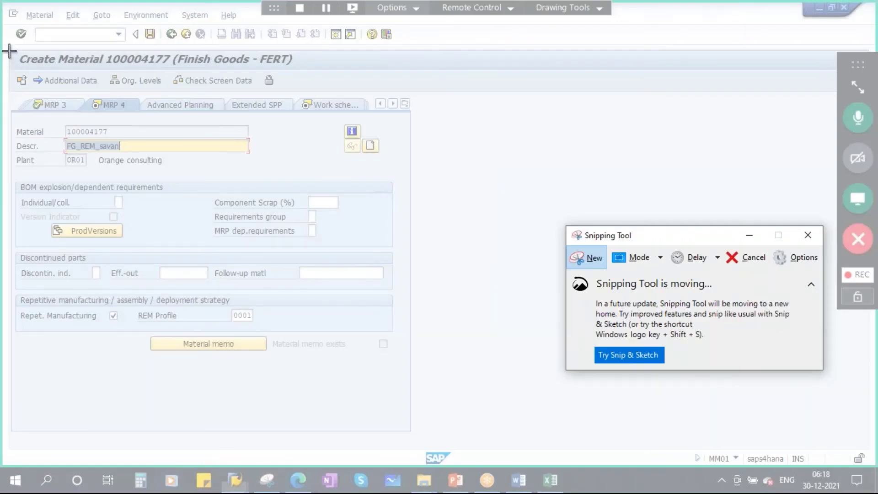
left_click_drag(9, 51, 410, 385)
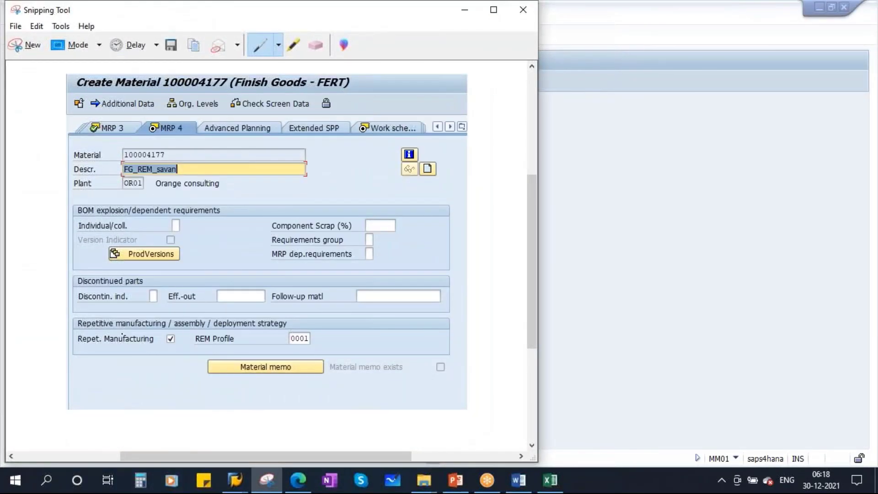
mouse_move(87, 331)
left_mouse_down()
mouse_move(58, 348)
mouse_move(192, 358)
mouse_move(123, 328)
mouse_move(81, 329)
left_mouse_up()
mouse_move(163, 342)
left_mouse_down()
mouse_move(201, 306)
mouse_move(306, 354)
mouse_move(325, 330)
mouse_move(204, 325)
mouse_move(196, 334)
left_mouse_up()
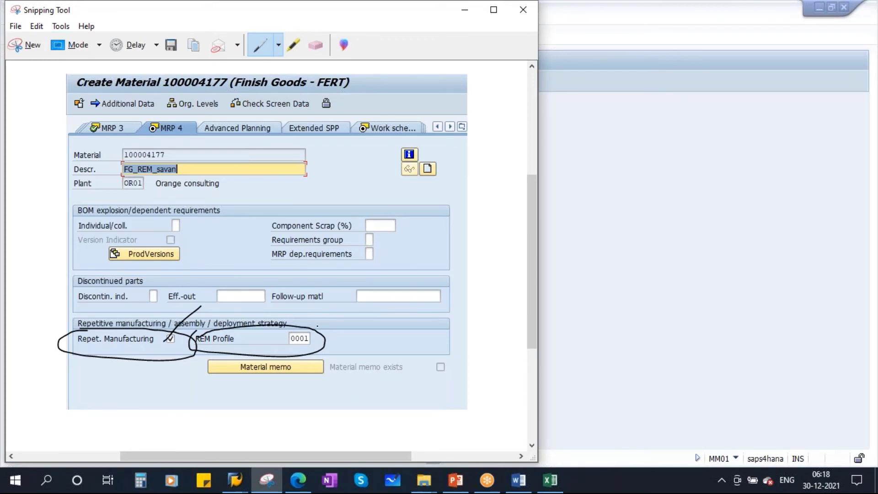
left_click_drag(315, 337, 350, 323)
left_click_drag(157, 18, 177, 91)
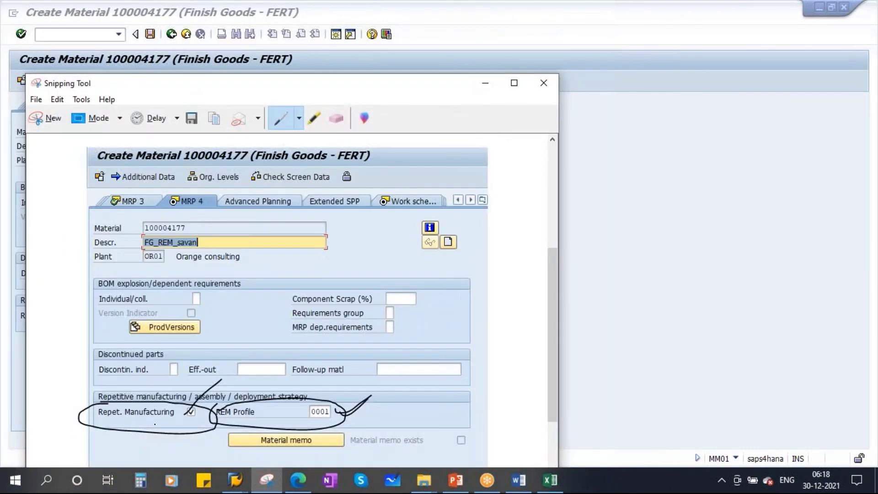
left_click_drag(149, 423, 283, 421)
left_click_drag(164, 429, 288, 427)
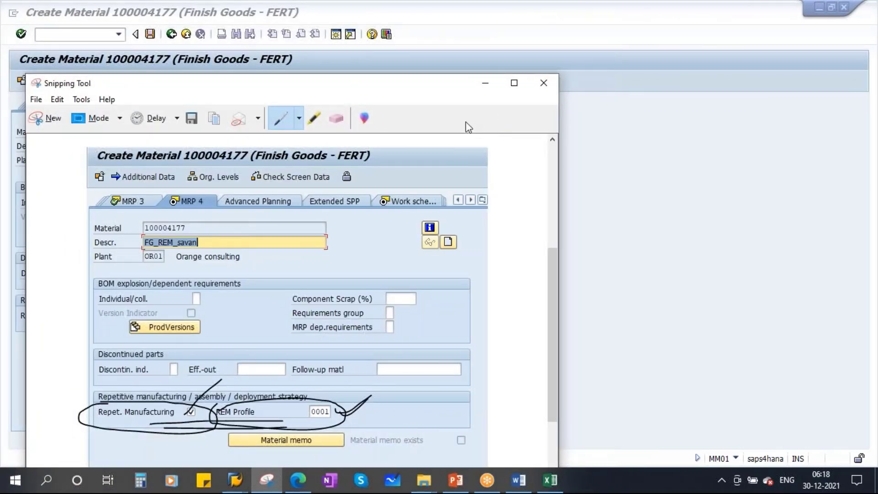
left_click(486, 83)
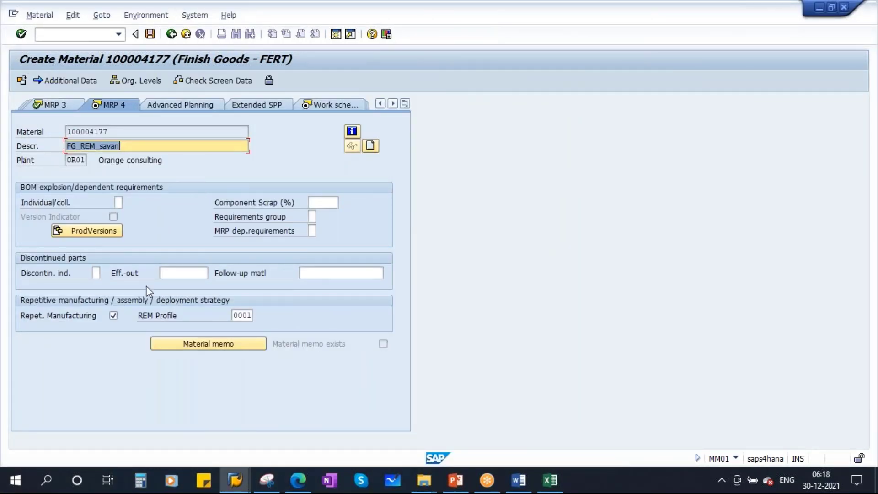
- Check the REM profile list, keep profile 0001 unchanged, and confirm MRP 4
left_click(247, 315)
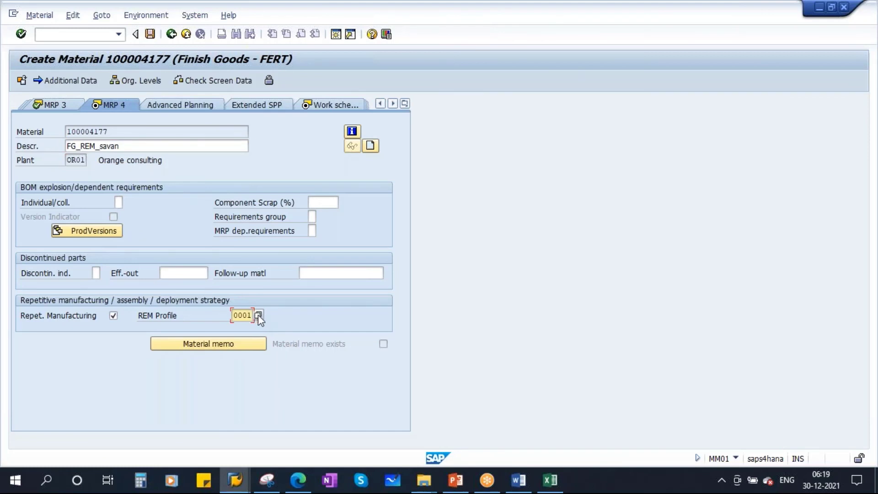
left_click(258, 315)
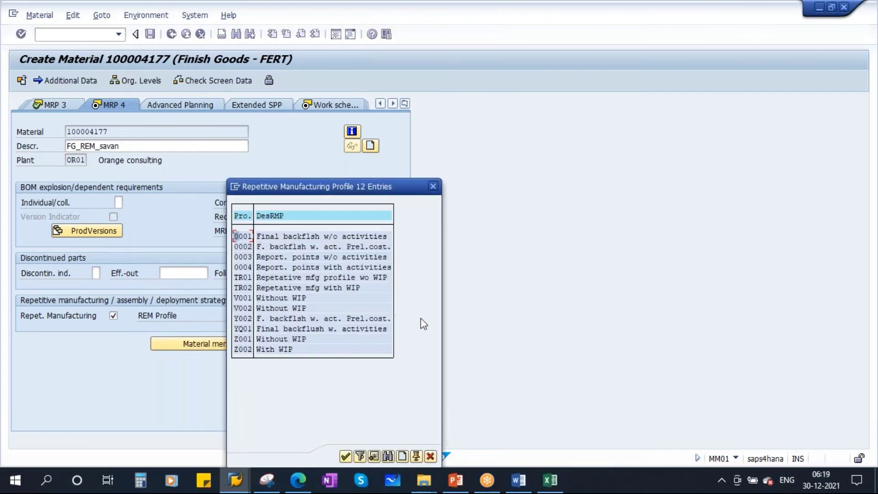
left_click_drag(374, 184, 366, 121)
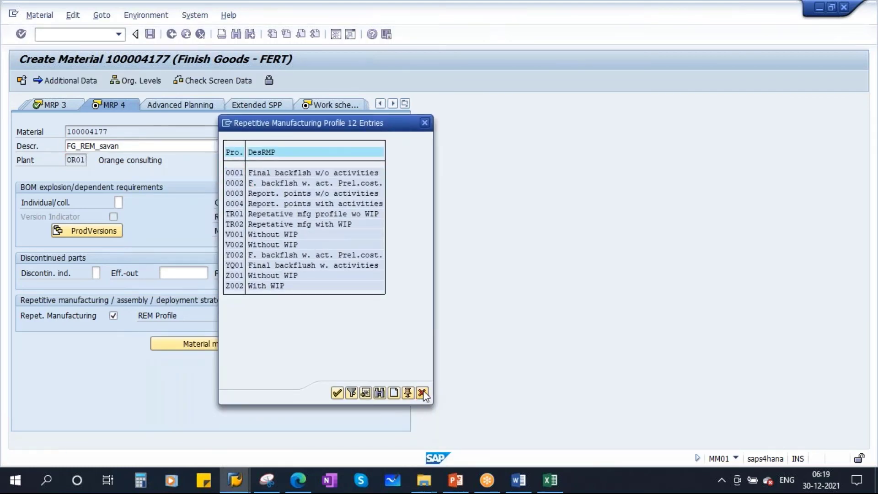
left_click(422, 393)
key("Return")
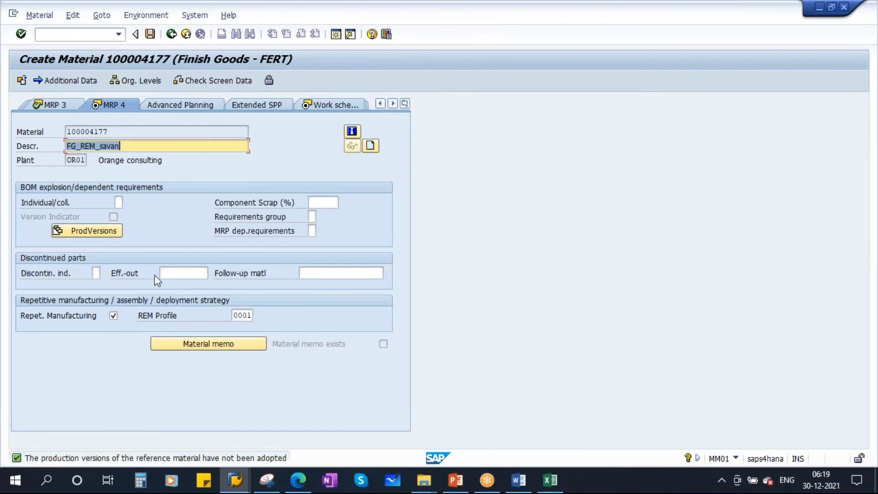
- Advance through the work scheduling, plant storage and quality views to Accounting 1
key("Return")
key("Return")
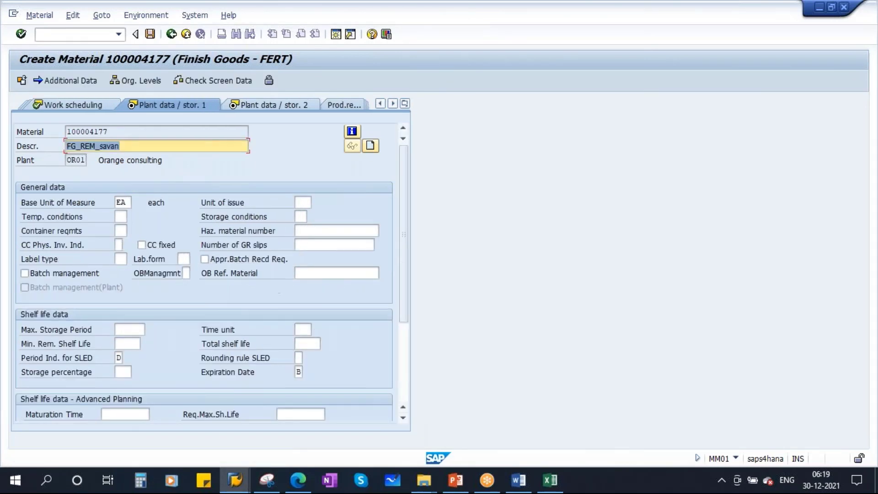
key("Return")
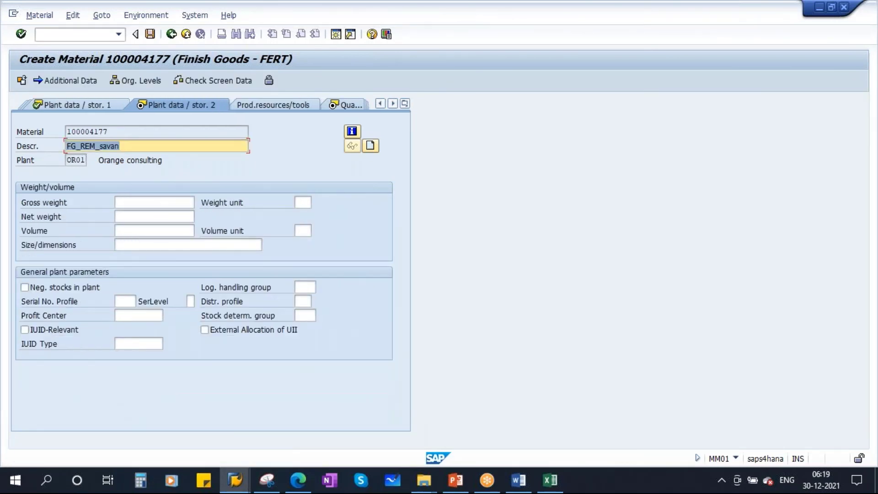
key("Return")
key("Return")
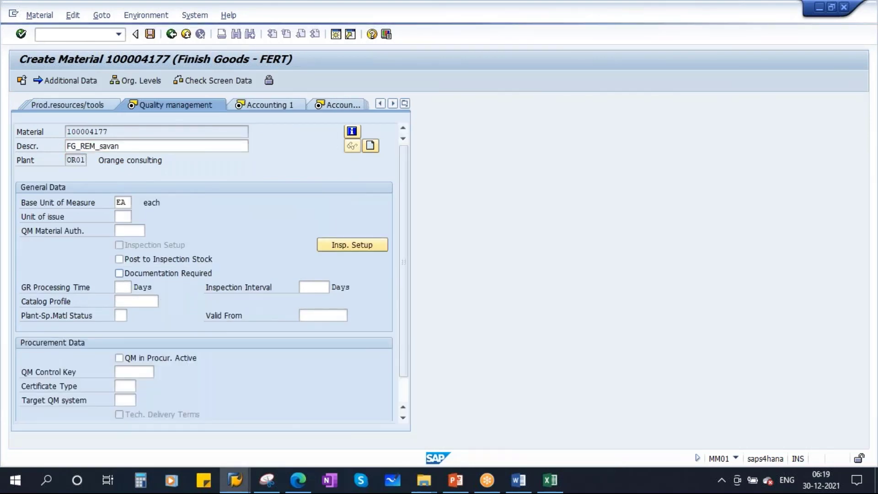
key("Return")
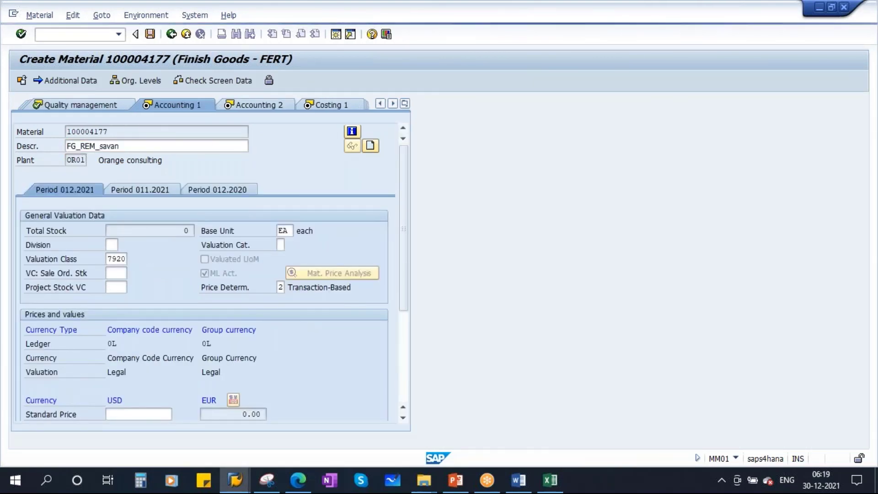
key("Return")
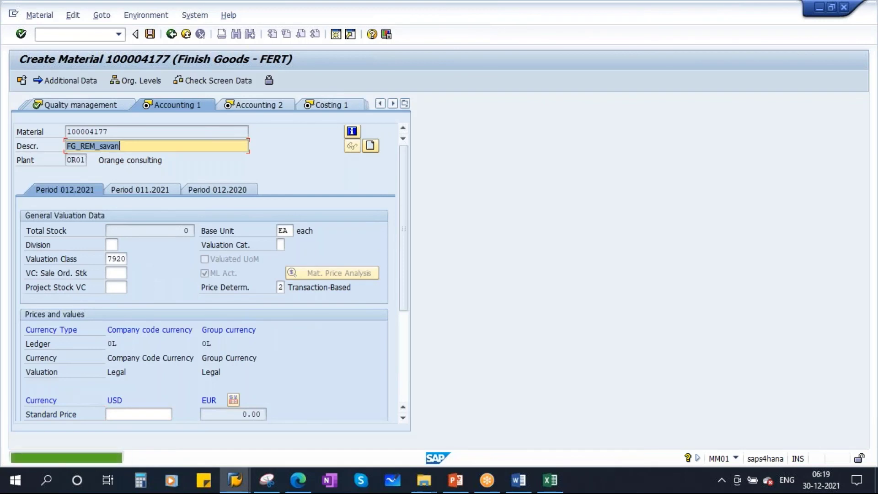
- Enter a standard price of 4.00 USD and step through Accounting 2 and the costing views
left_click(130, 413)
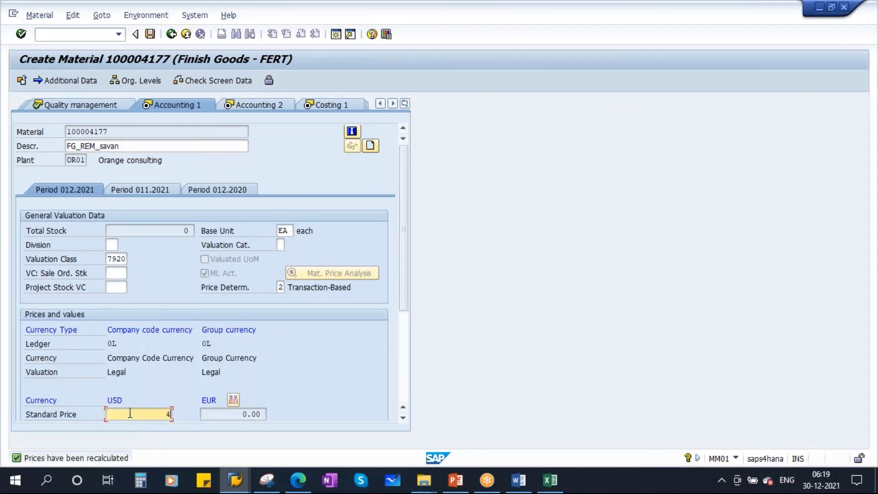
type("4")
key("Return")
key("Return")
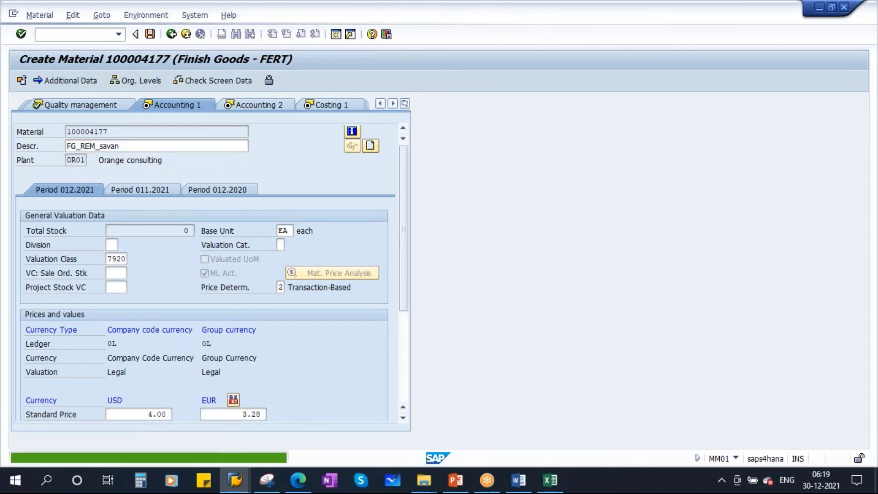
key("Return")
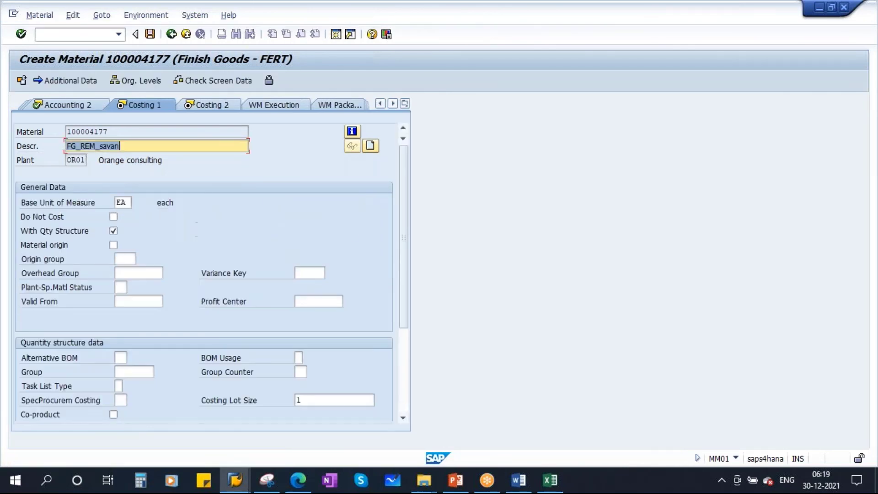
key("Return")
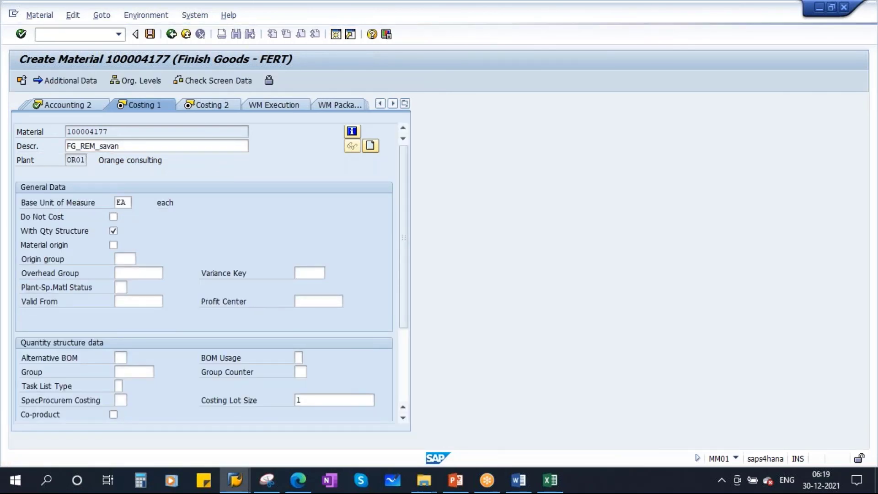
key("Return")
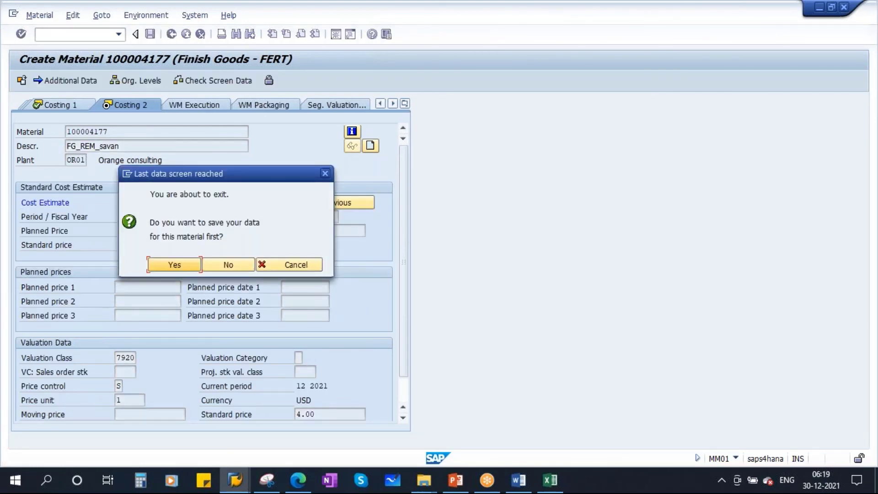
- Save the new FERT material 100004177
left_click(173, 264)
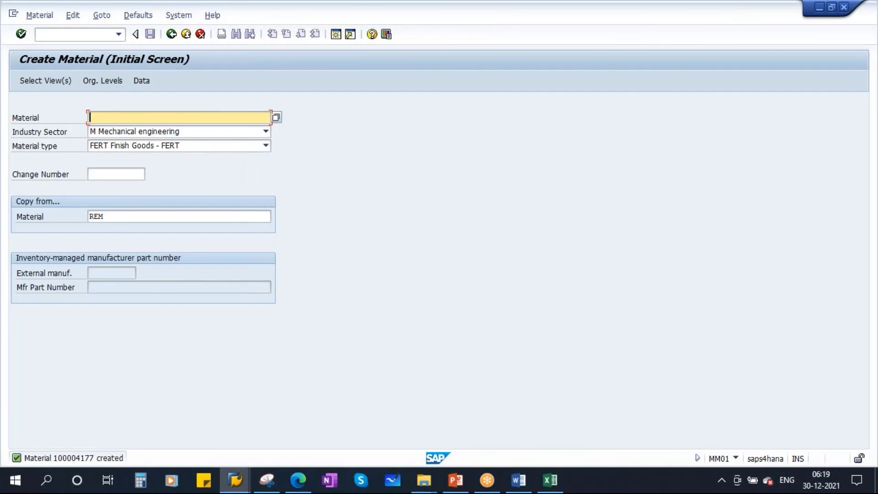
left_click(456, 480)
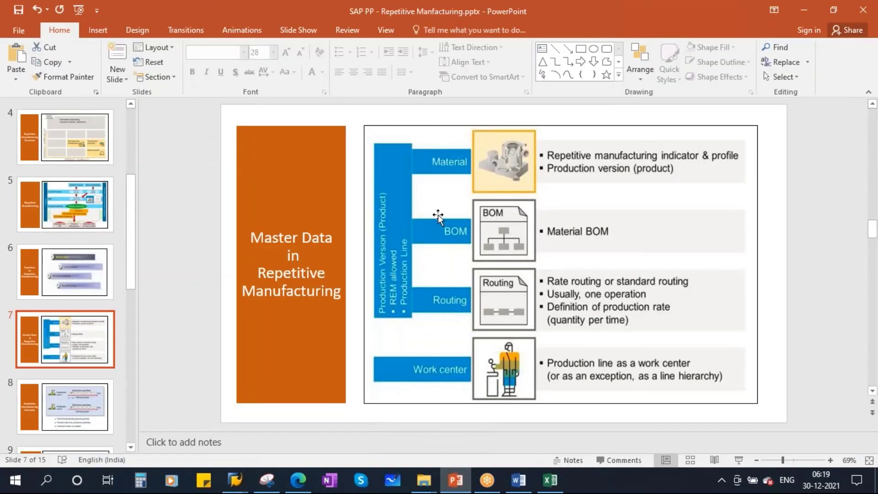
left_click(550, 480)
- In PP.xlsx, copy the Material Master entries D3:D4 into F3:F4 under Repetitive Manufacturing
left_click_drag(333, 178, 332, 185)
key("ctrl+c")
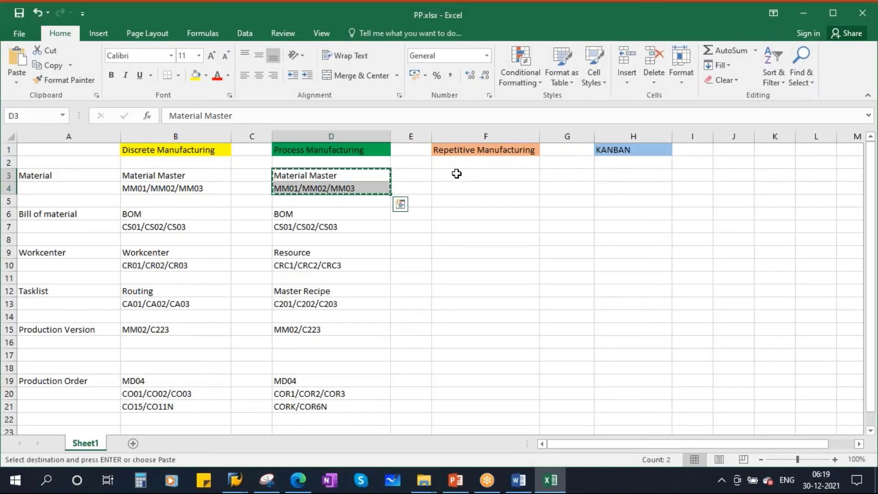
left_click(456, 174)
key("ctrl+v")
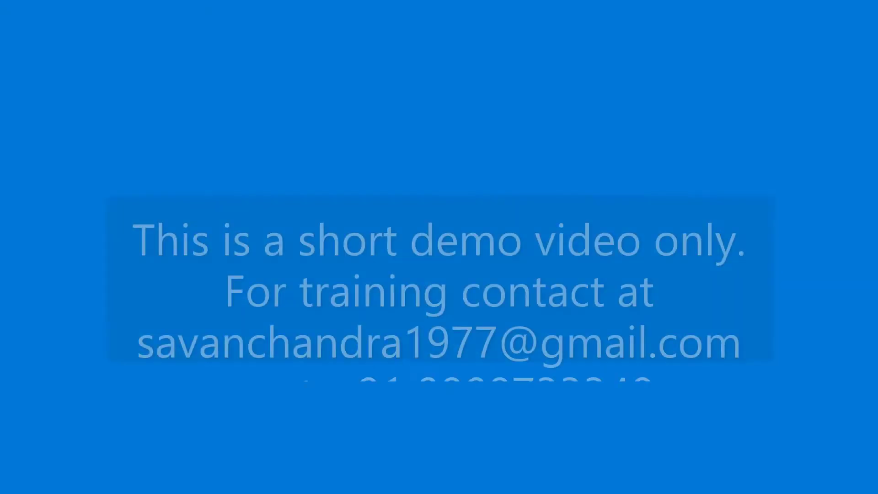